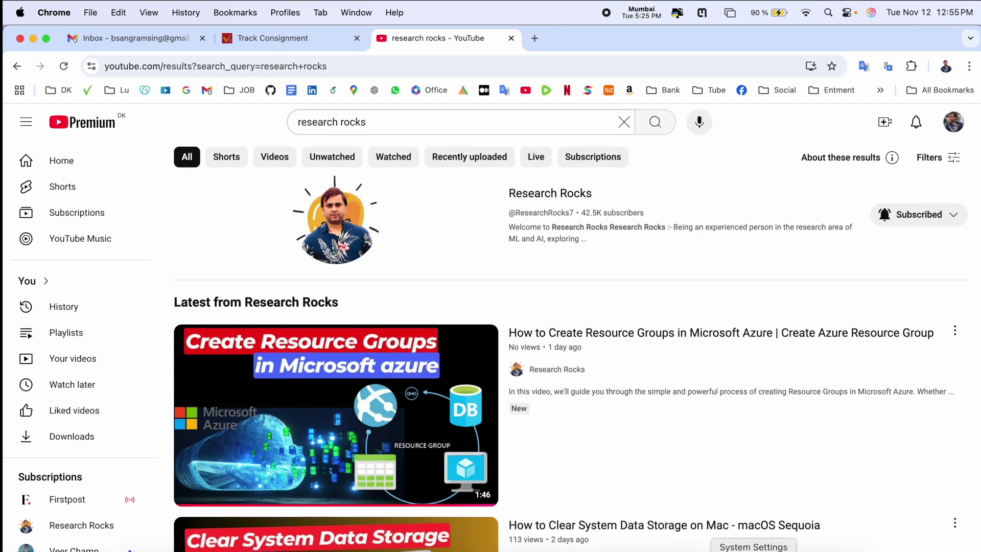
In System Settings, confirm macOS is up to date under General > Software Update
click(754, 550)
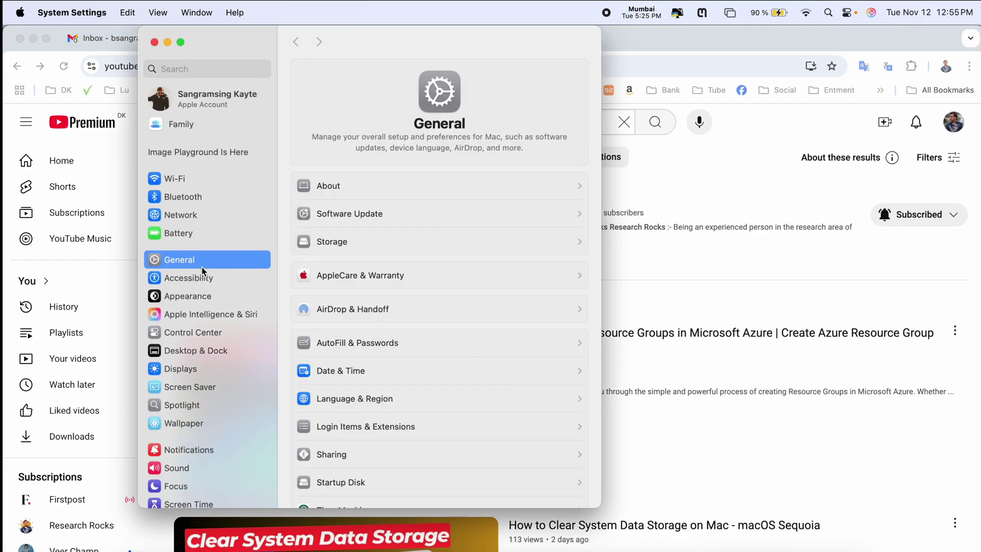
click(392, 220)
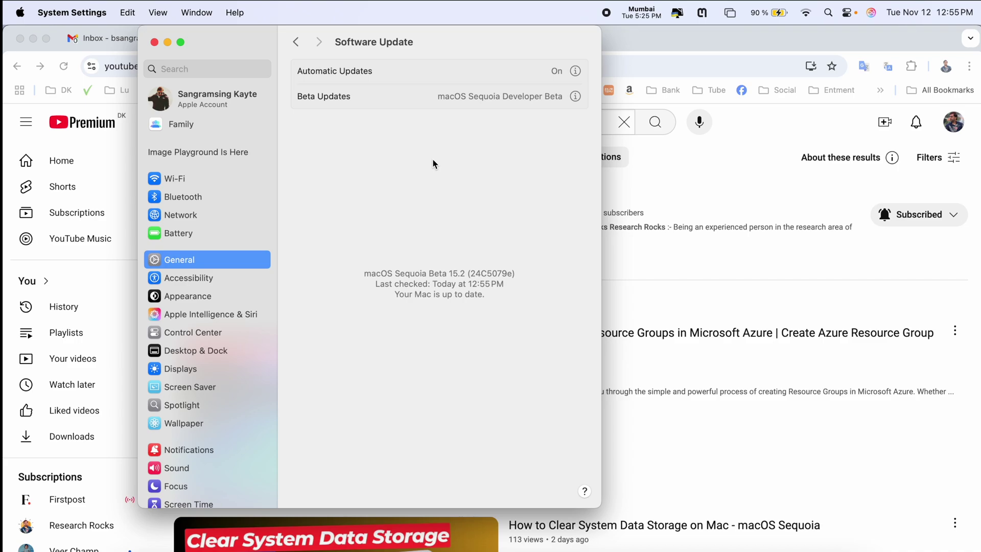
click(212, 317)
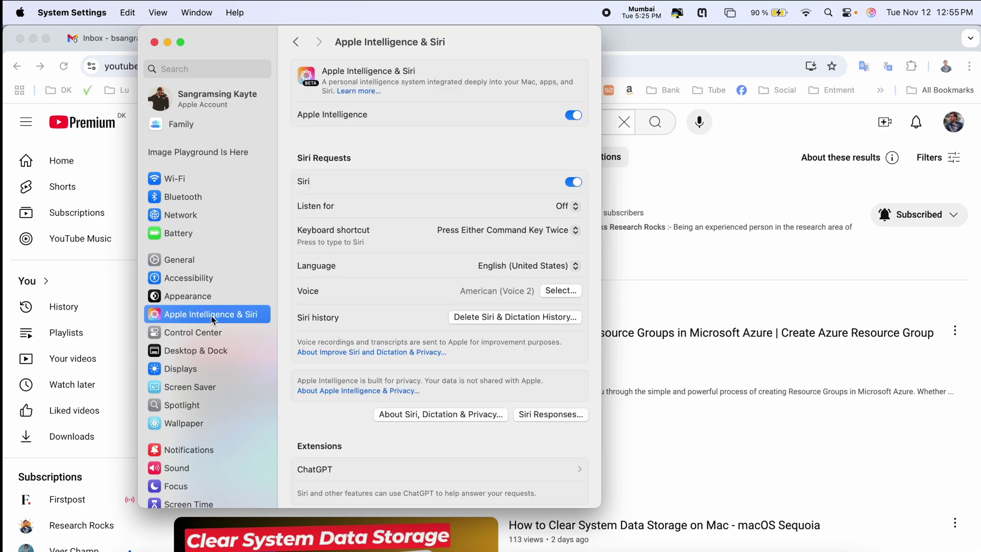
Turn Apple Intelligence off, confirming Turn Off, then switch it back on
click(575, 115)
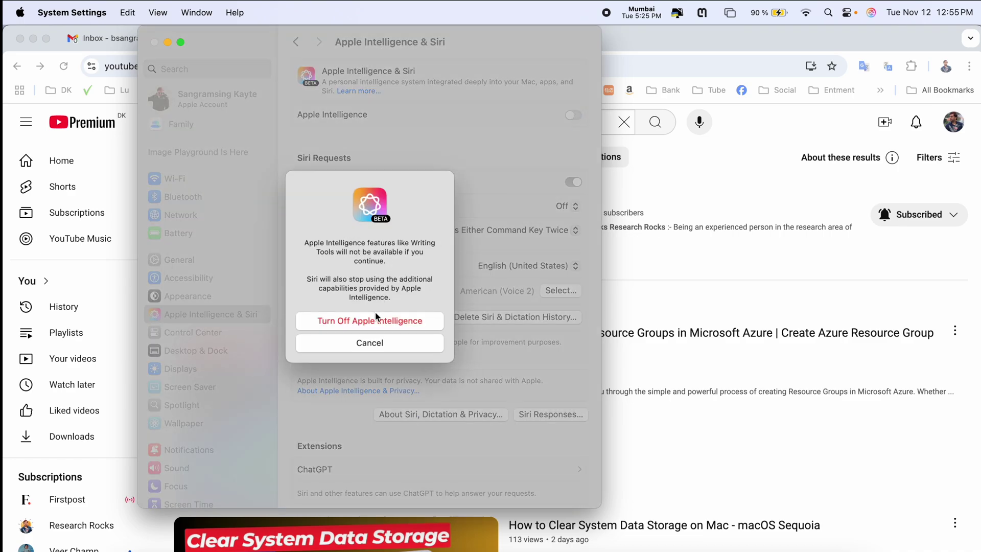
click(373, 320)
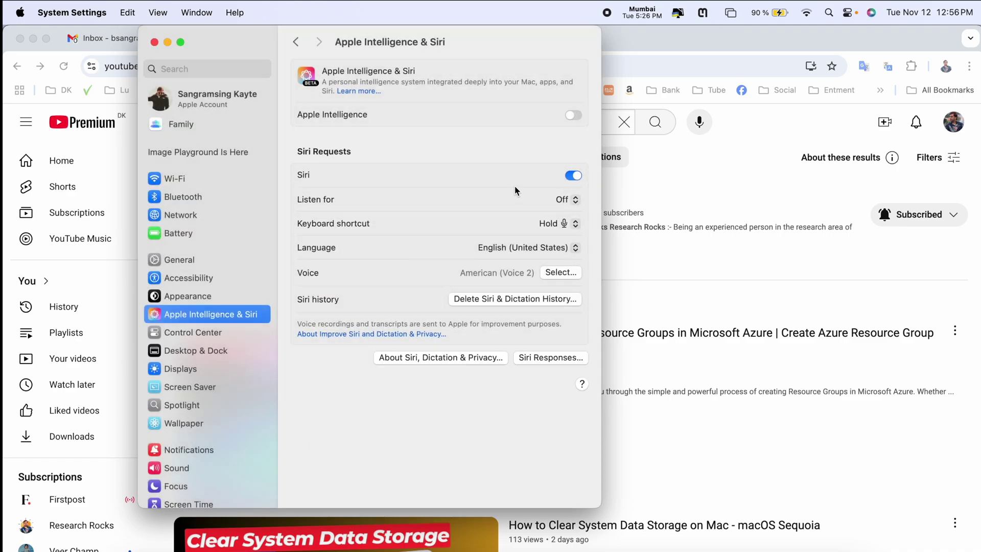
click(575, 116)
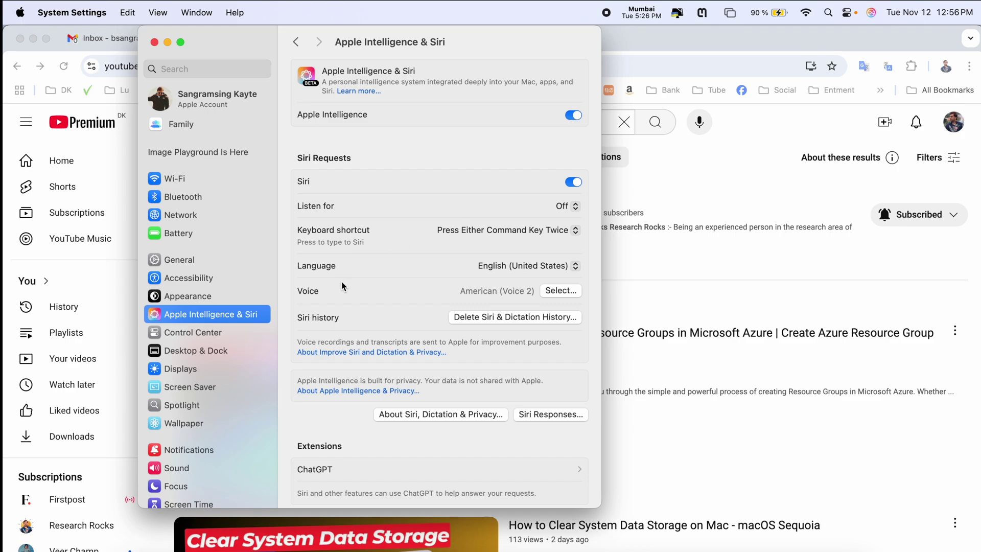
Keep Siri on English (United States), review the voice choices, and view the ChatGPT extension page
click(540, 272)
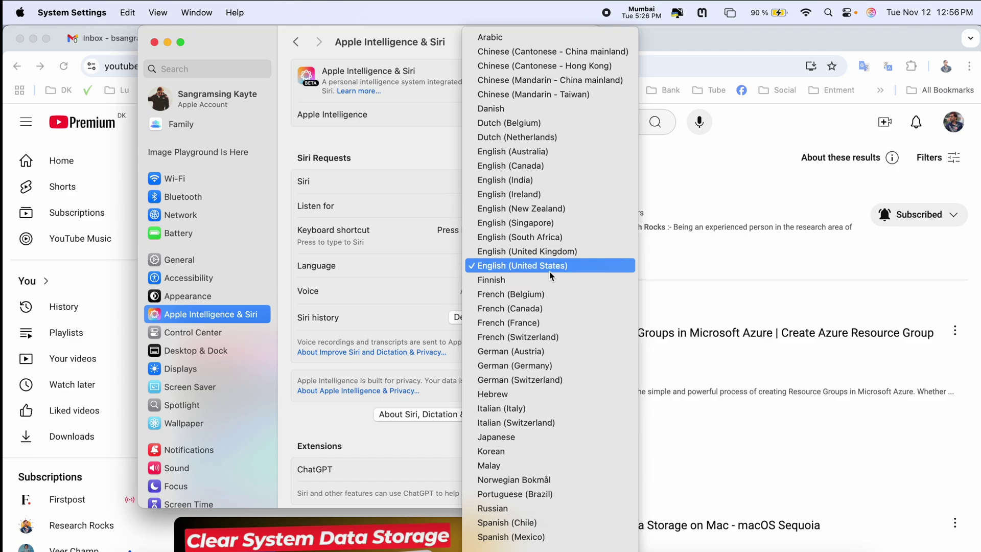
click(550, 271)
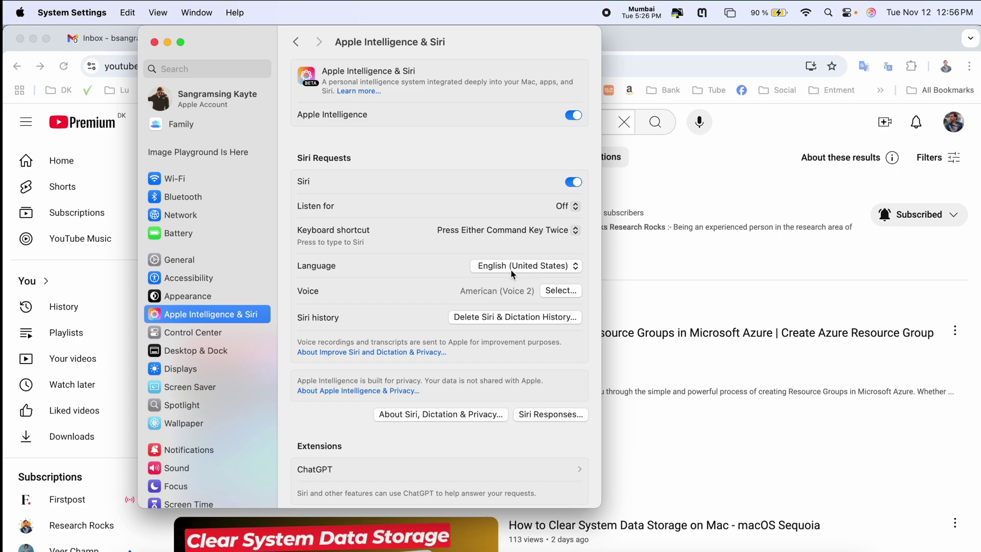
click(562, 290)
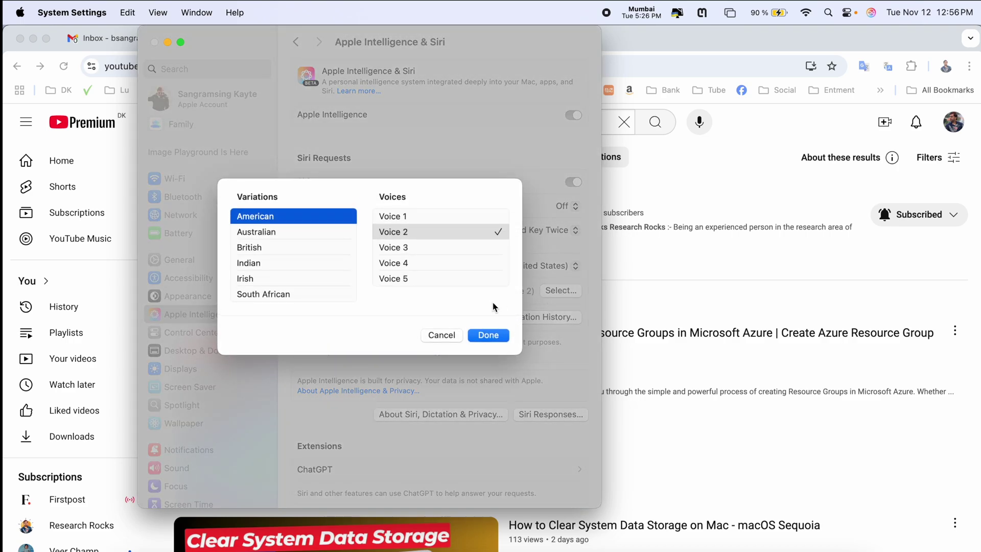
click(453, 335)
scroll(454, 90, down, 3)
scroll(290, 305, up, 2)
click(487, 445)
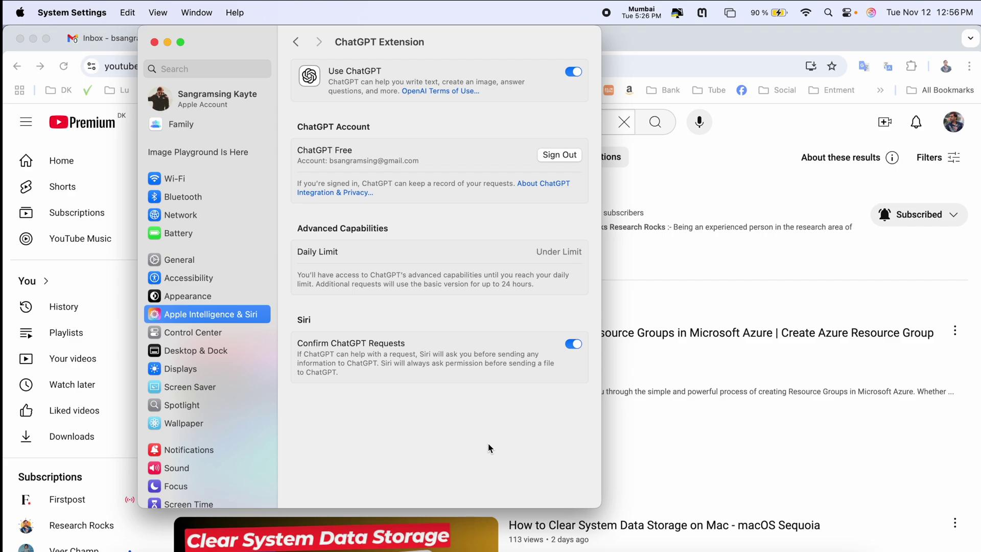
Quit System Settings and paste the fair-use disclaimer into a new Notes note
key(super+q)
click(541, 40)
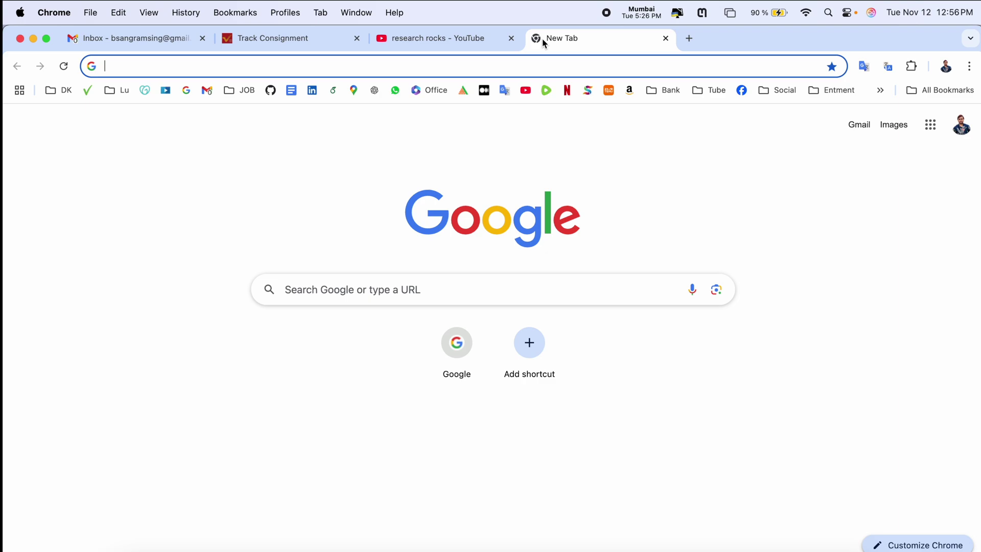
click(327, 550)
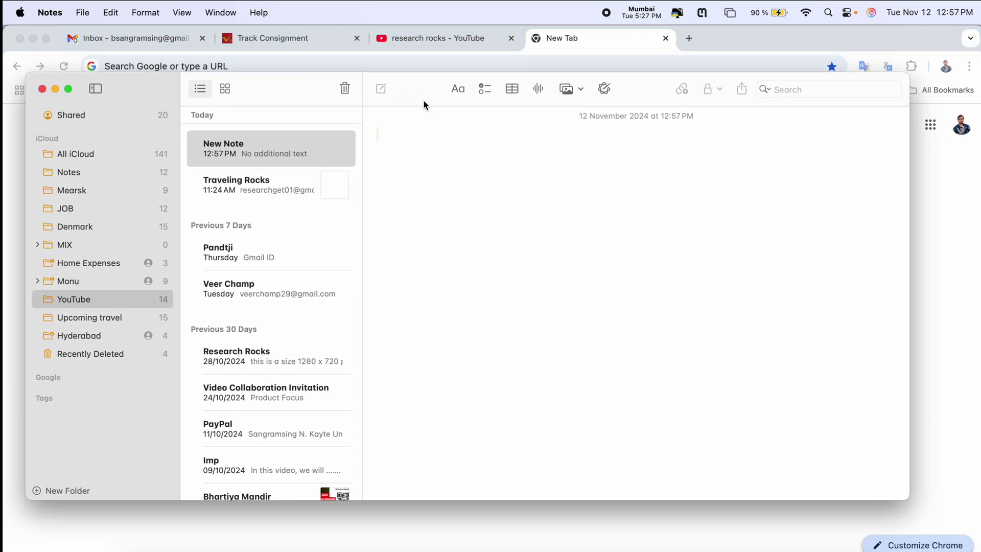
text(Disclaimer: Under fair use, such content is utilized for educational purposes. Copyright Disclaimer: Section 107 of the Copyright Act 1976 permits fair usage for purposes such as critique, comment, news reporting, teaching, scholarship, and research. Fair use is a copyright statute-approved use that would otherwise constitute infringement. The balance in favor of fair use is determined by non-profit, educational, or personal use. All copyright credit for the content used in the video remains with the valued creator.)
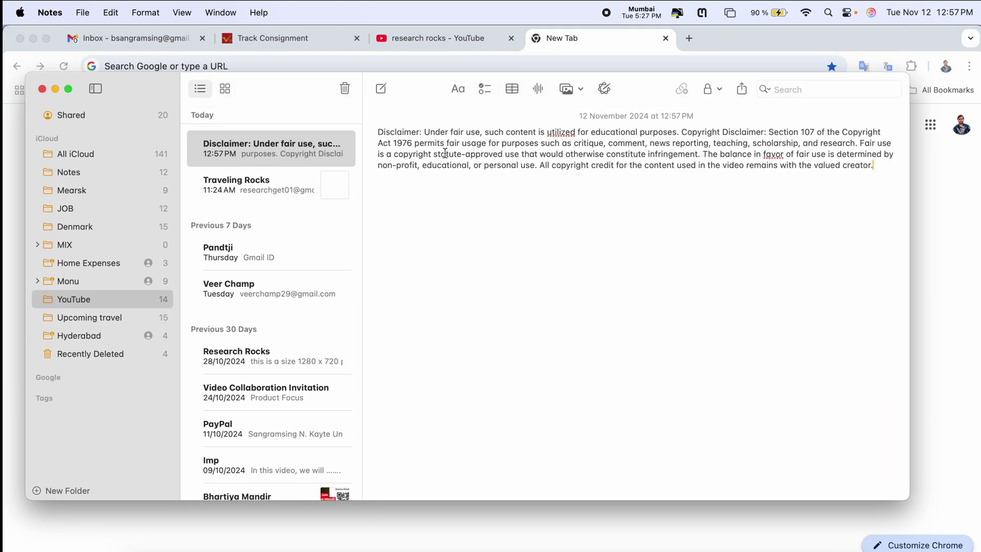
Rewrite the disclaimer paragraph in a Professional tone with Writing Tools and accept it
key(super+a)
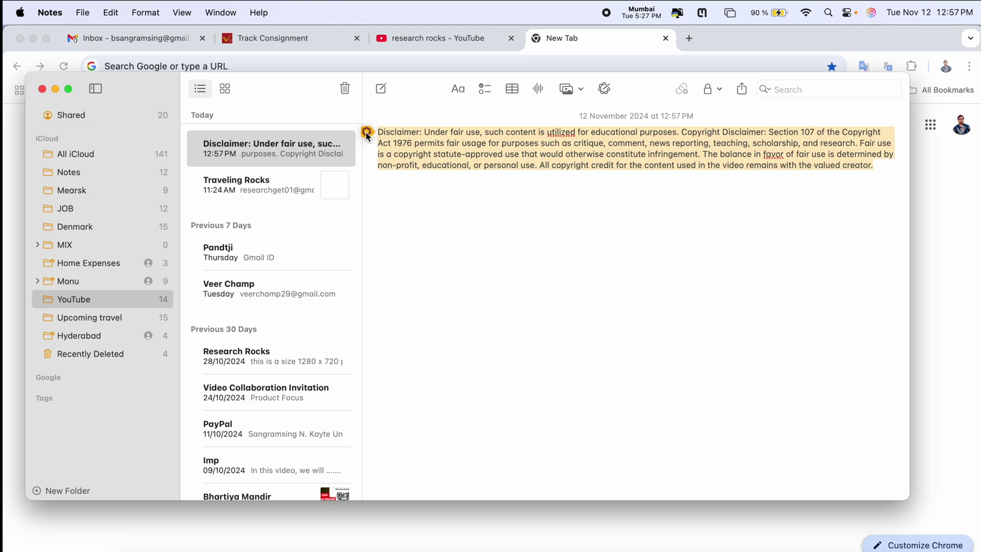
click(367, 133)
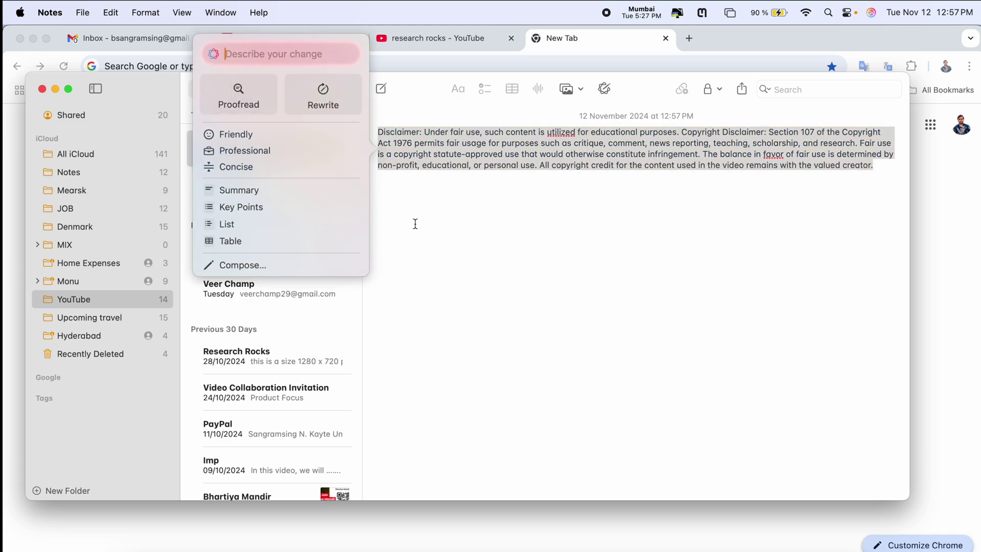
click(492, 230)
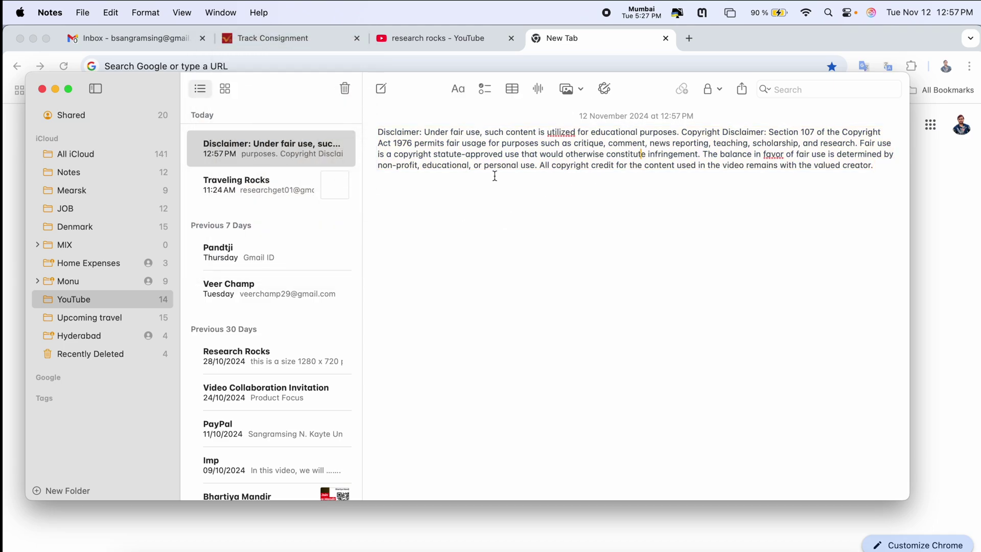
triple_click(476, 152)
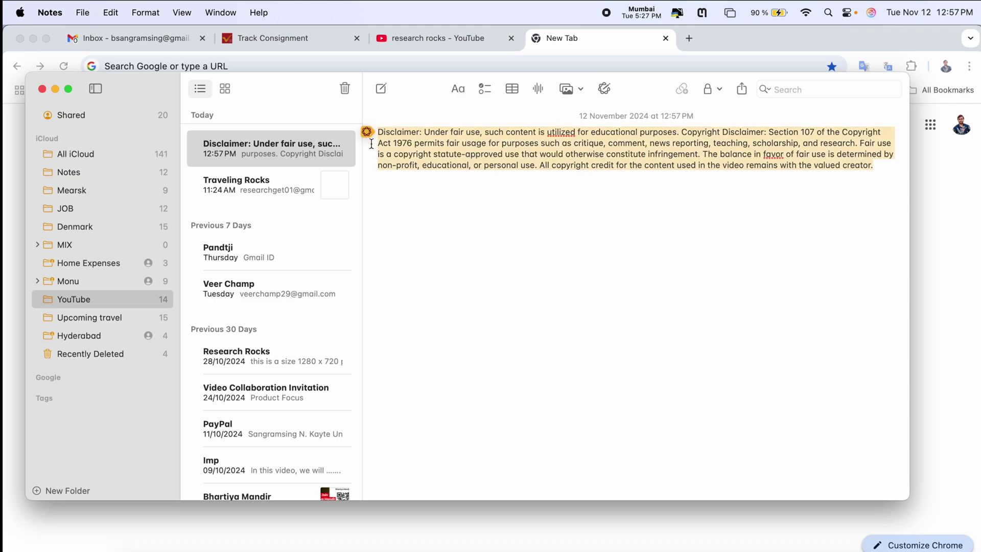
click(606, 90)
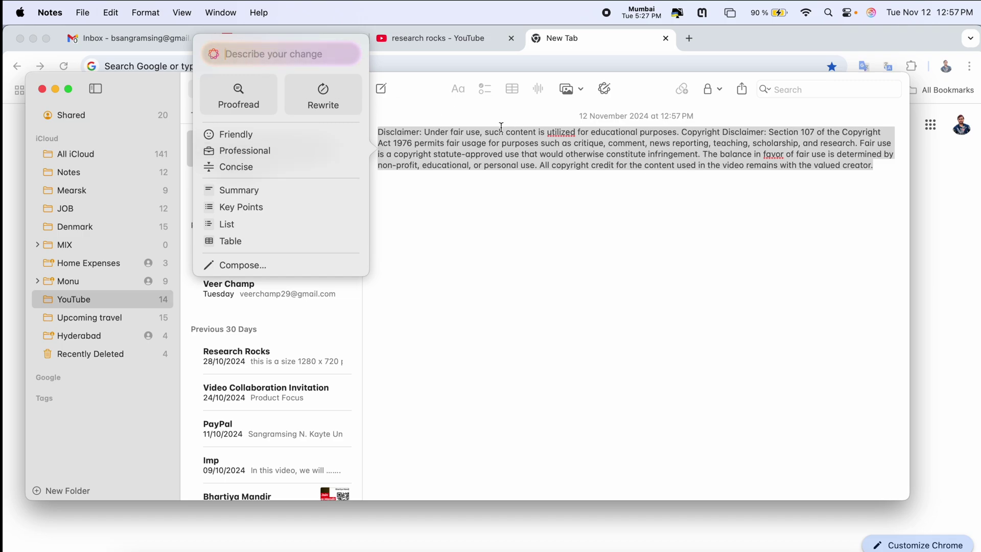
click(236, 151)
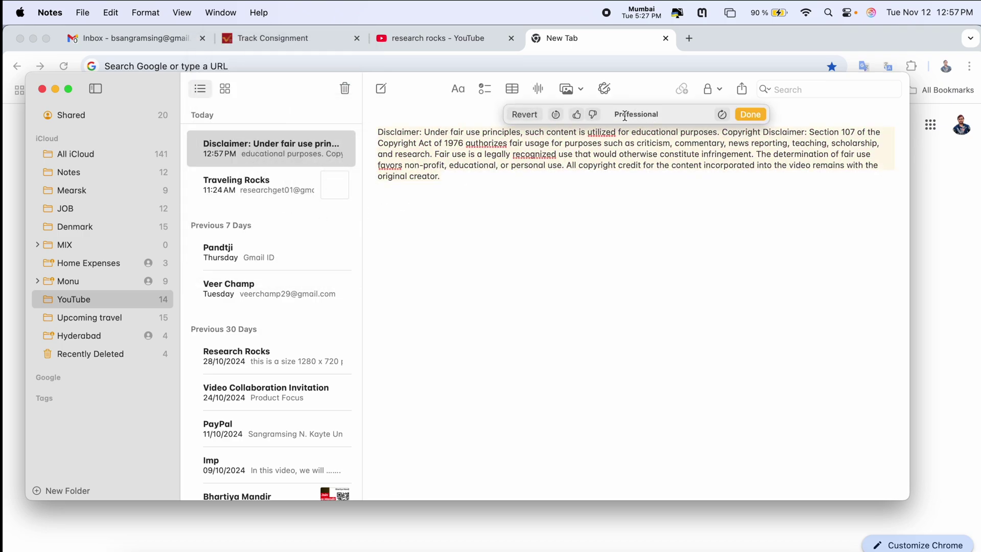
click(748, 115)
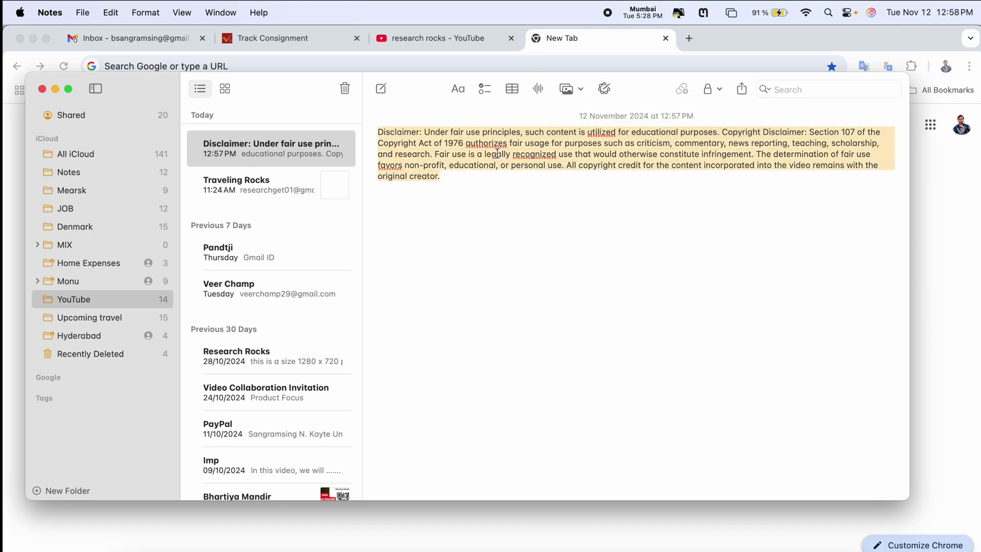
click(605, 88)
Have ChatGPT expand the disclaimer into three paragraphs covering the four fair-use factors
click(258, 265)
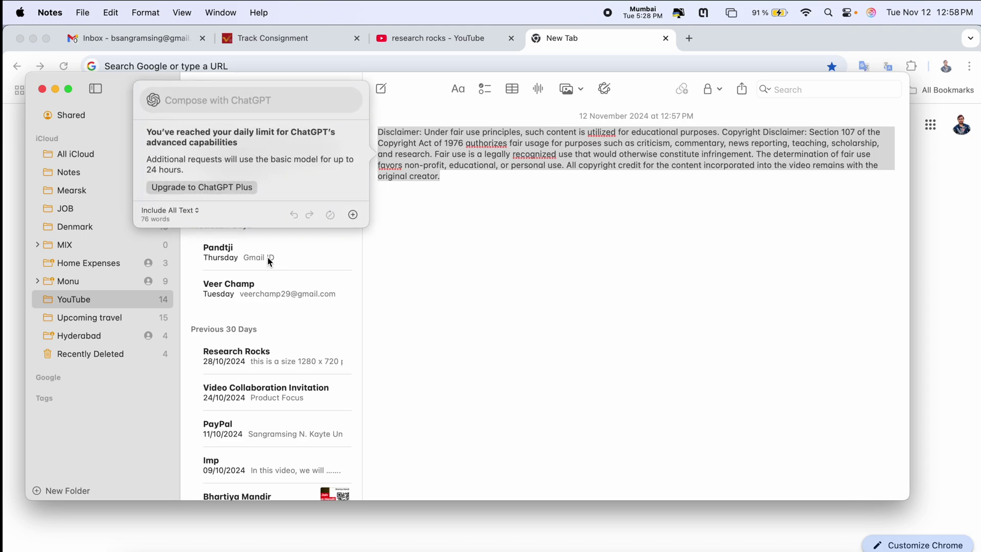
click(252, 105)
key(Return)
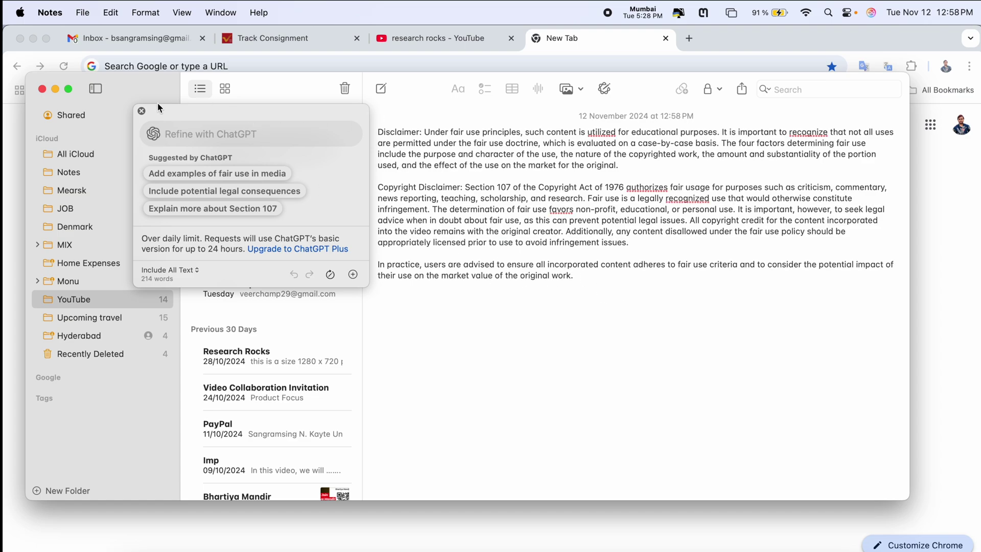
click(142, 111)
key(super+a)
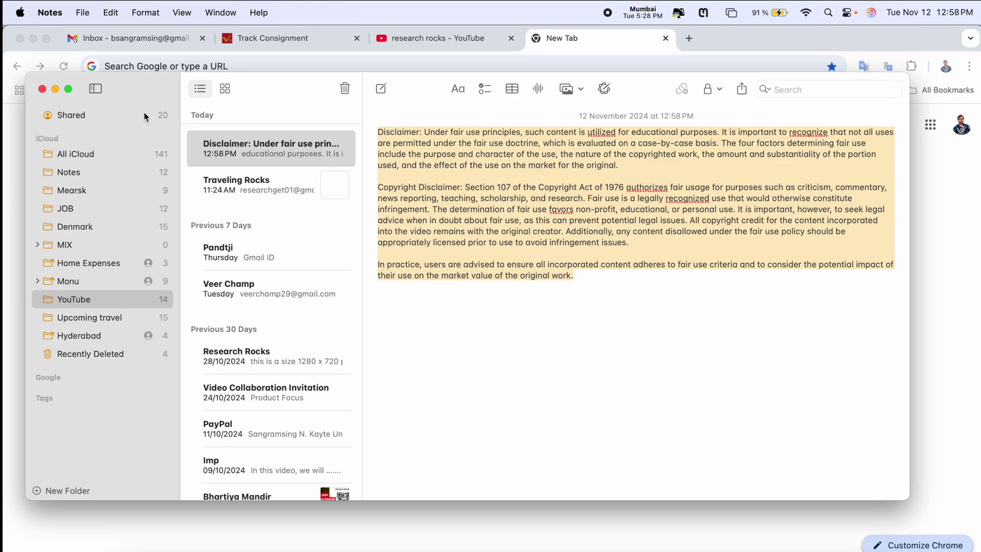
Replace the expanded disclaimer with a two-sentence Summary about Section 107 fair use
drag(613, 299, 361, 122)
click(605, 89)
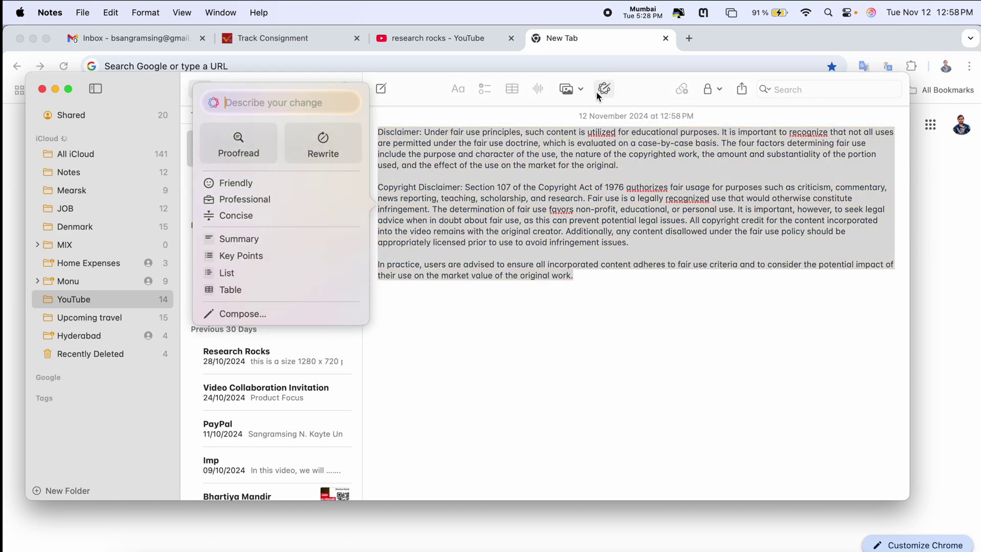
click(273, 238)
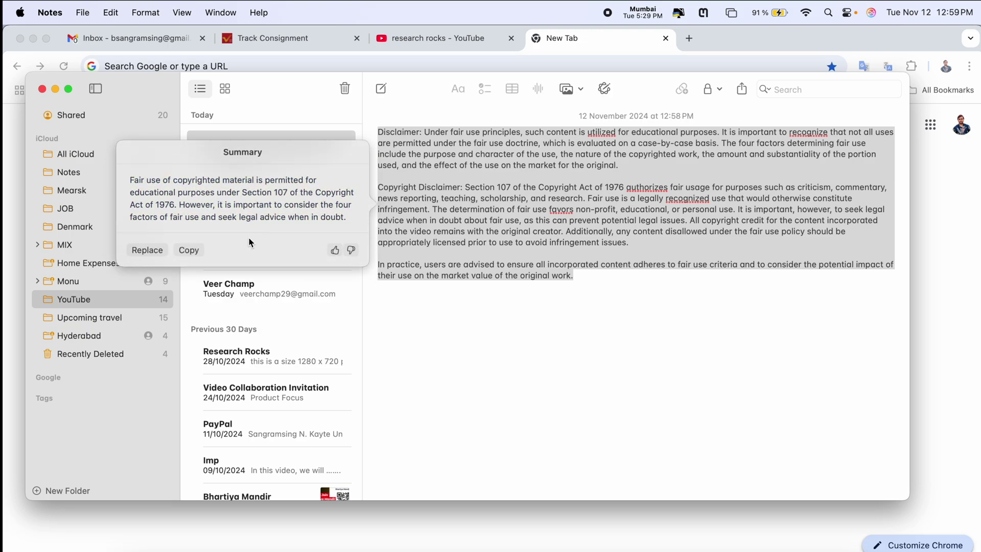
click(162, 251)
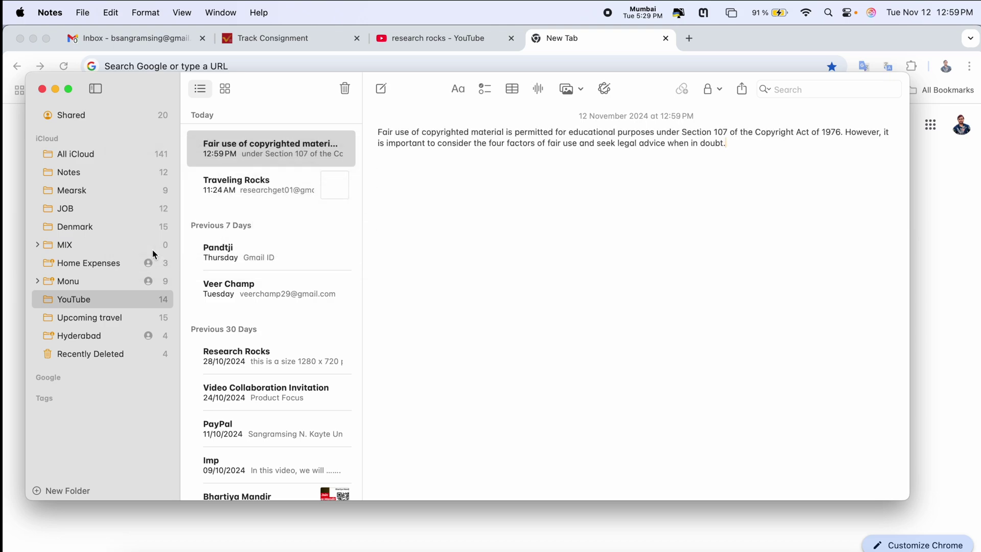
Convert the summary into a two-column Factor and Description table listing the four factors
key(super+a)
right_click(467, 134)
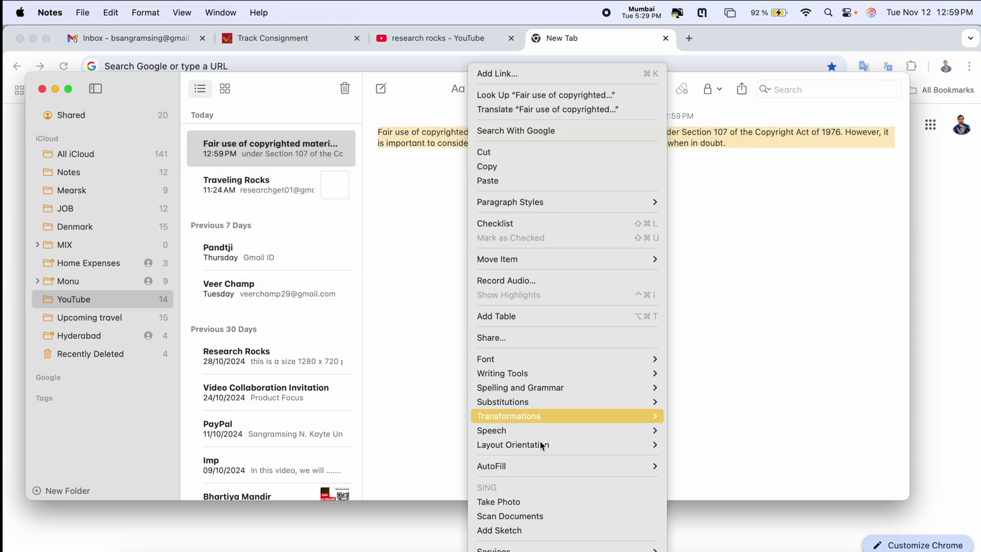
mouse_move(540, 373)
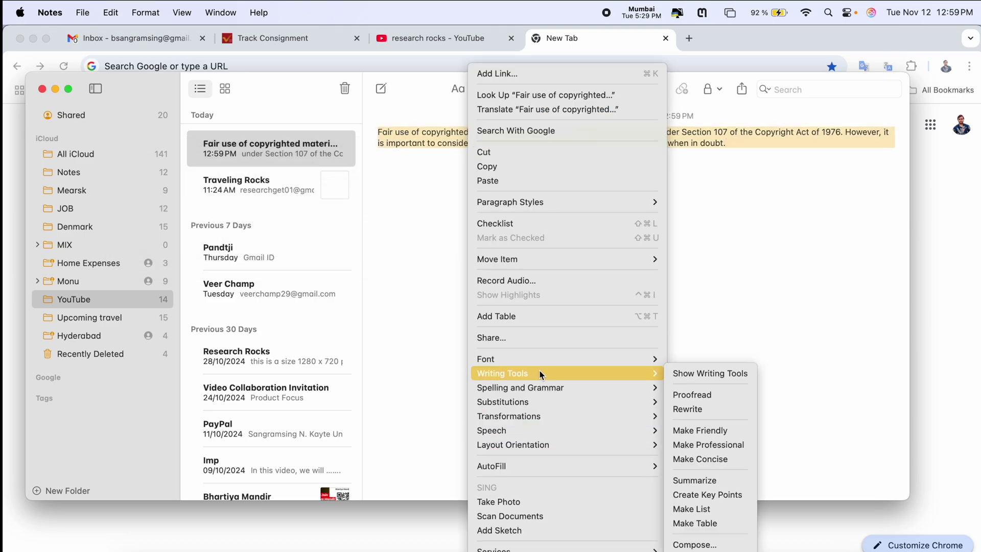
click(705, 158)
click(605, 88)
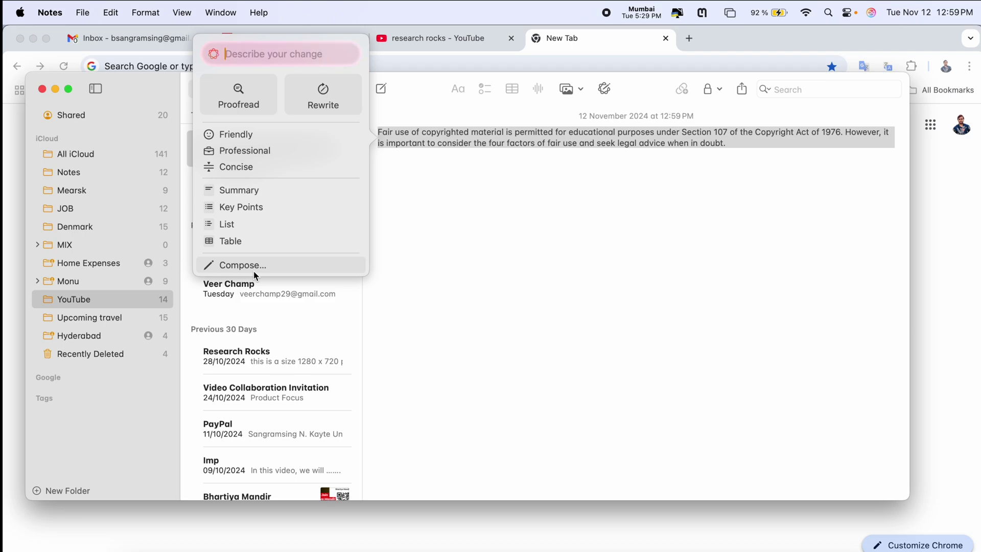
click(244, 243)
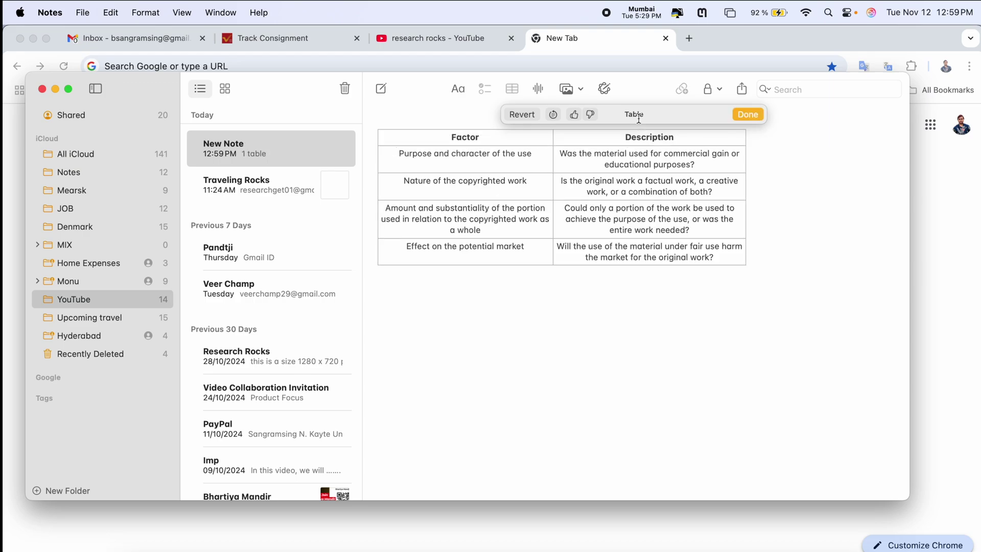
click(591, 339)
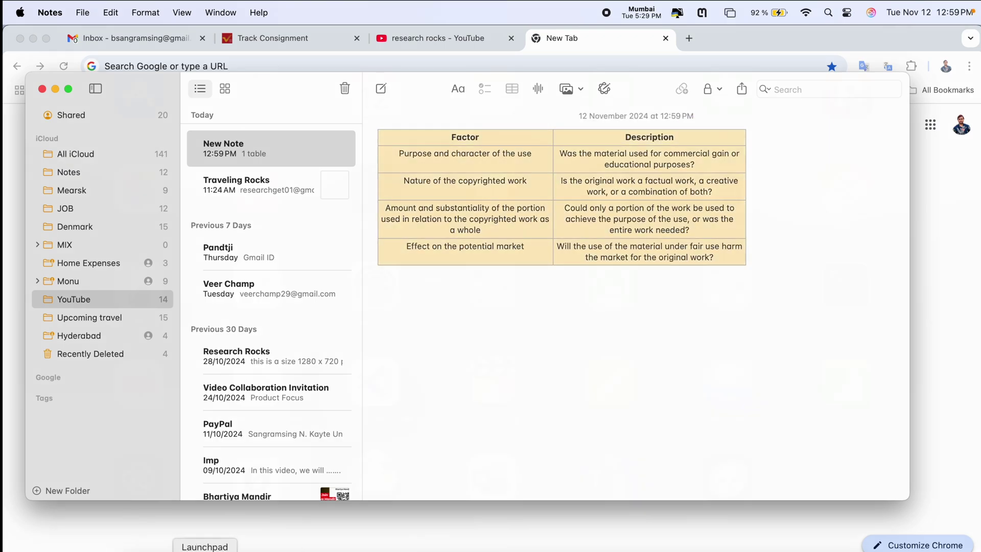
Bring WhatsApp to the front and show Writing Tools for its empty message field
click(205, 546)
key(Escape)
click(175, 547)
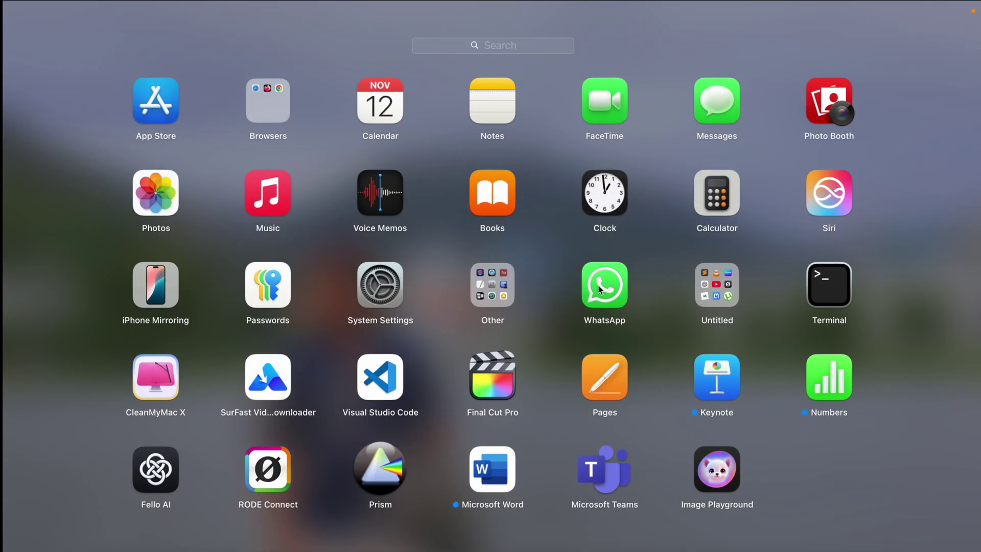
key(Escape)
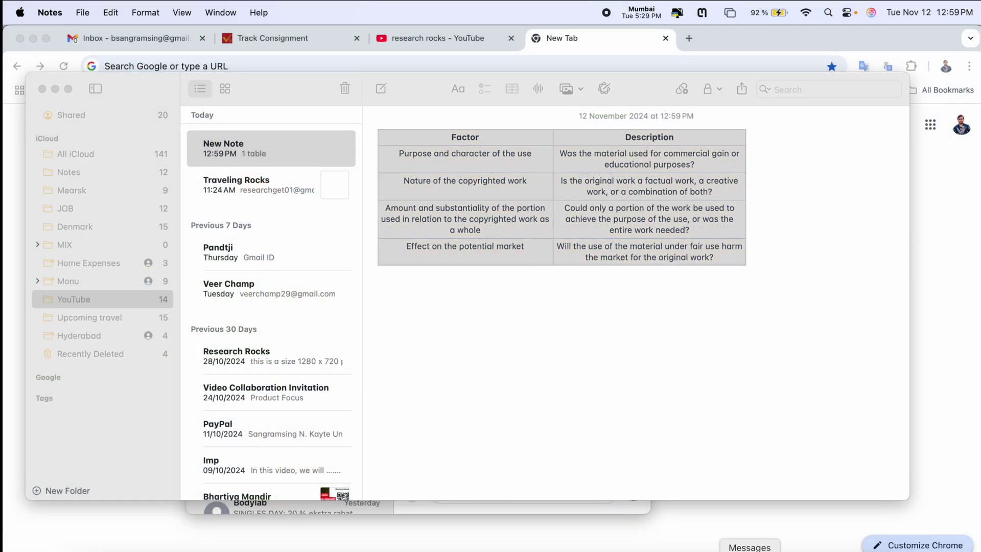
right_click(810, 547)
click(810, 547)
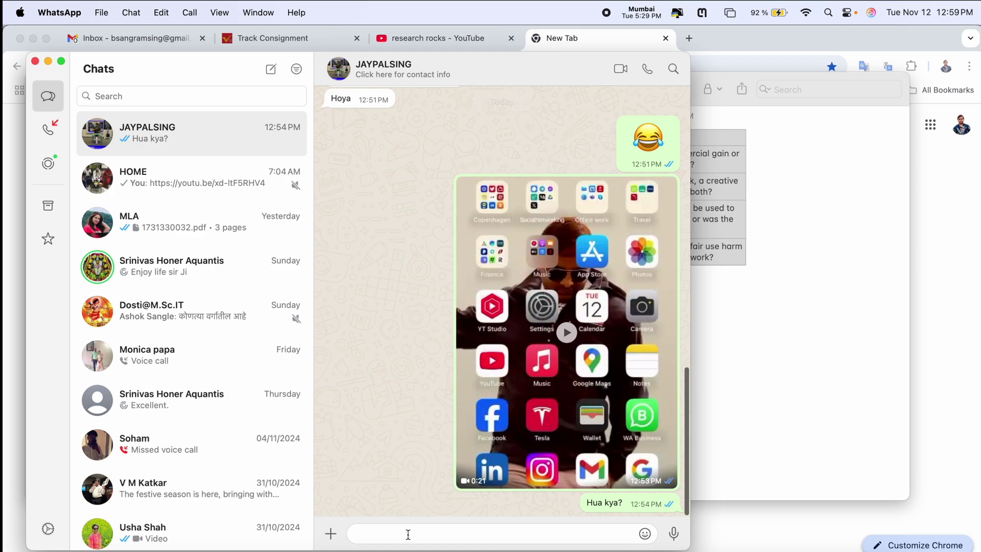
right_click(408, 535)
mouse_move(452, 487)
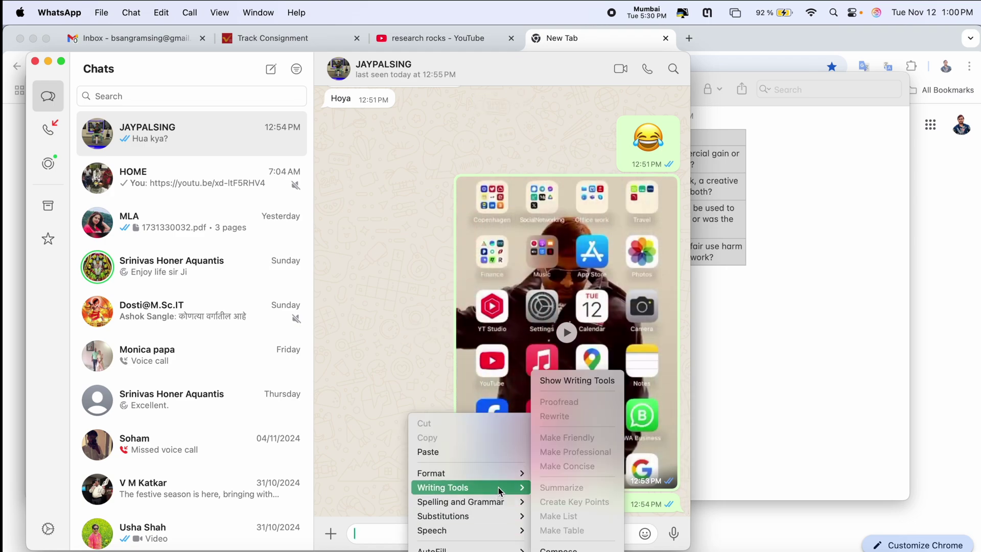
Paste the copyright disclaimer into a new Gmail draft's body and select it
click(780, 515)
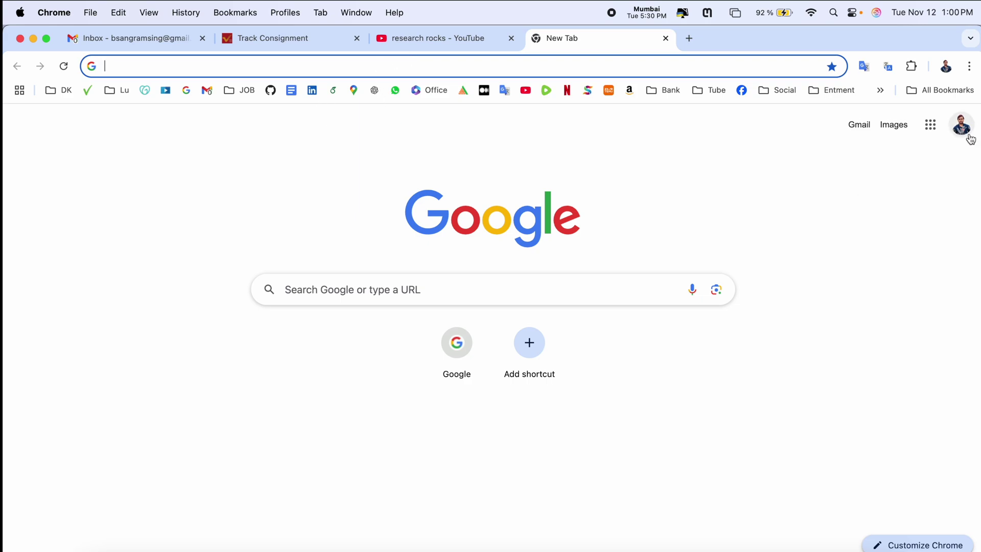
click(854, 126)
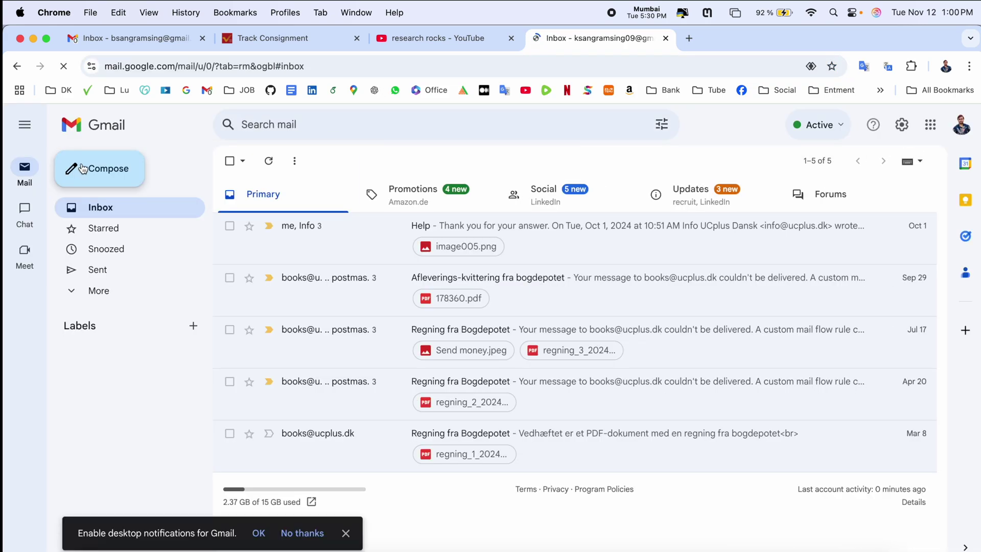
click(83, 168)
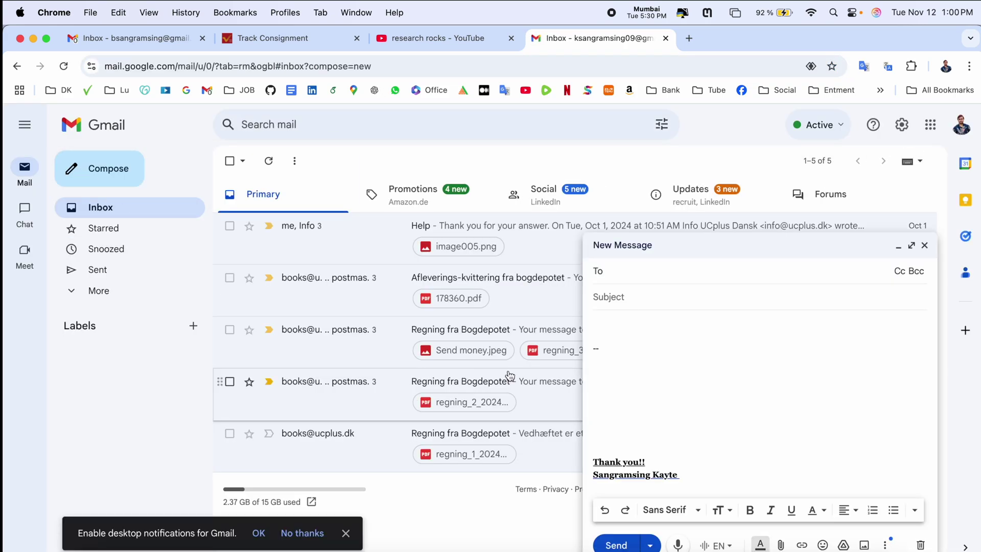
click(633, 332)
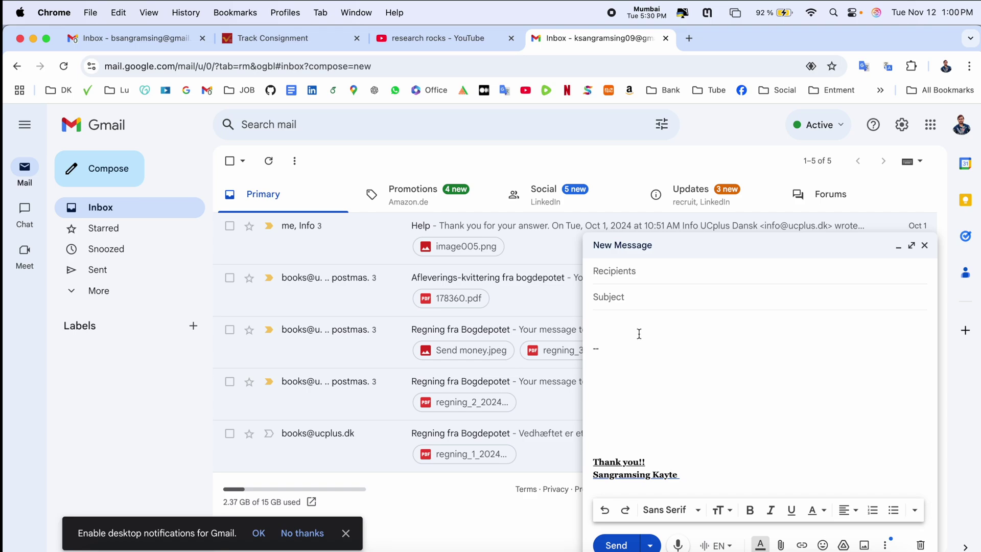
text(Disclaimer: Under fair use, such content is utilized for educational purposes. Copyright Disclaimer: Section 107 of the Copyright Act 1976 permits fair usage for purposes such as critique, comment, news reporting, teaching, scholarship, and research. Fair use is a copyright statute-approved use that would otherwise constitute infringement. The balance in favor of fair use is determined by non-profit, educational, or personal use. All copyright credit for the content used in the video remains with the valued creator.)
key(super+shift+Up)
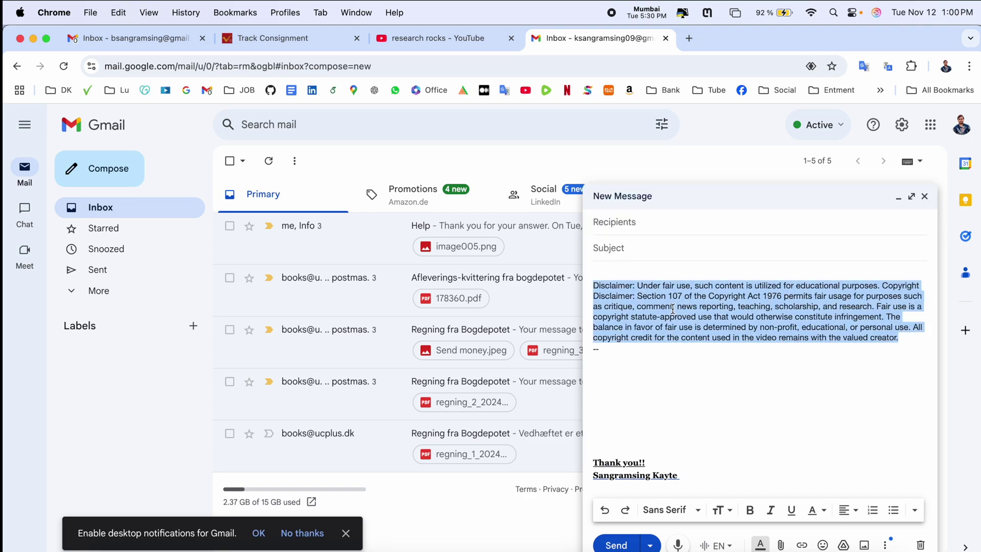
right_click(673, 309)
mouse_move(707, 516)
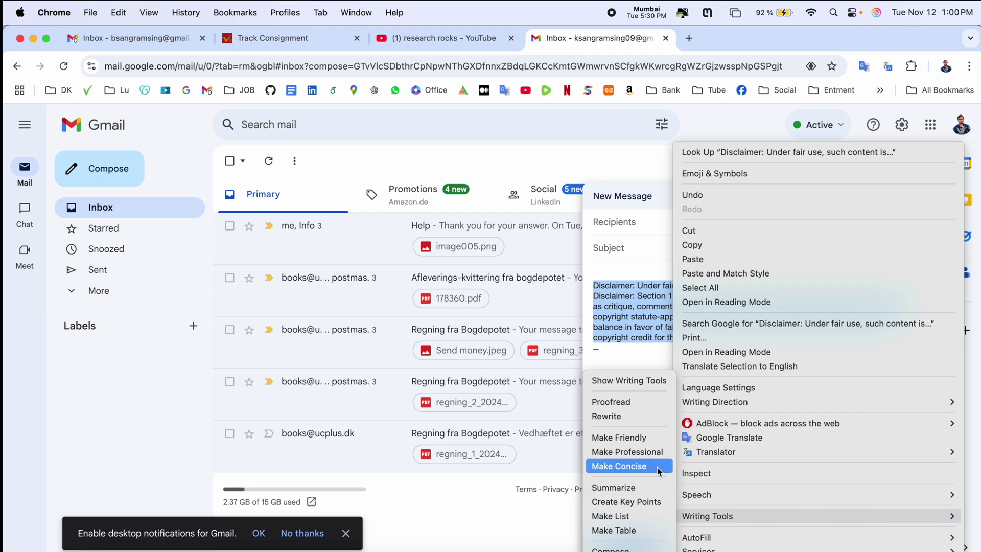
click(634, 417)
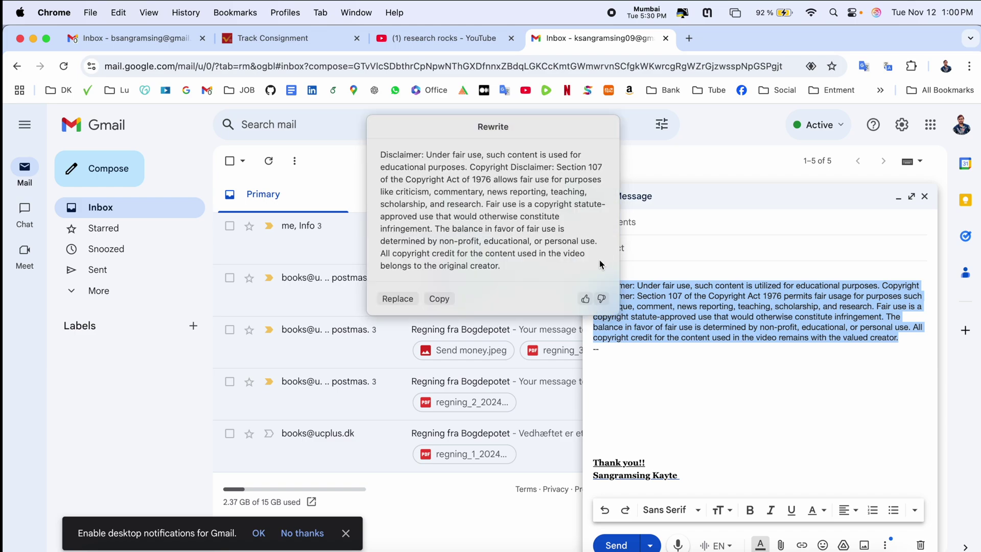
triple_click(485, 210)
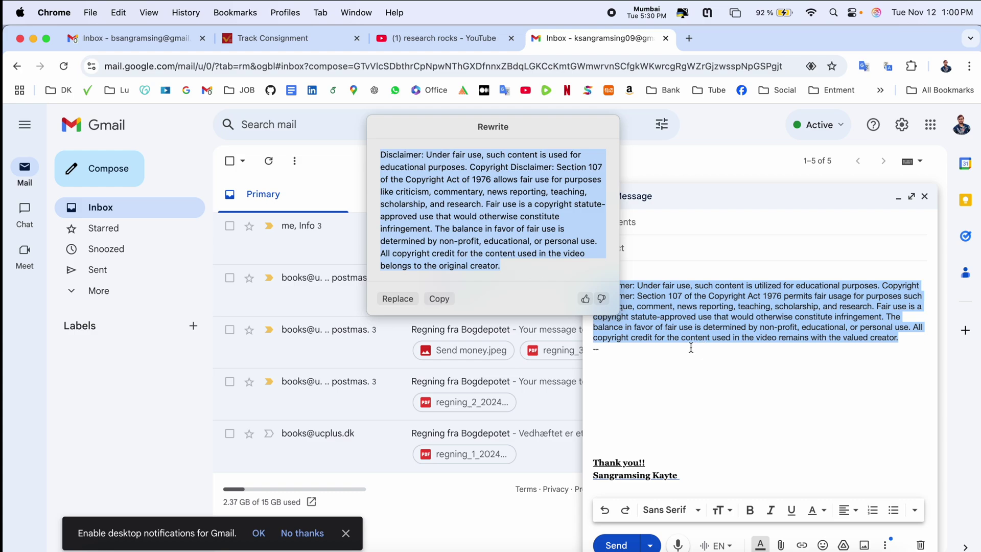
click(666, 379)
triple_click(717, 308)
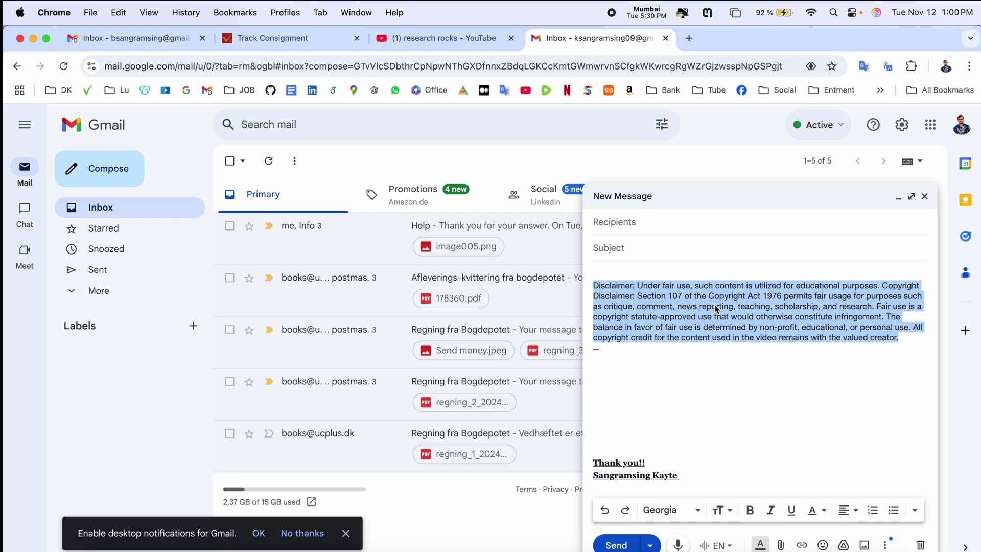
Back in Notes, restore the fair-use paragraph in place of the table
key(super+Tab)
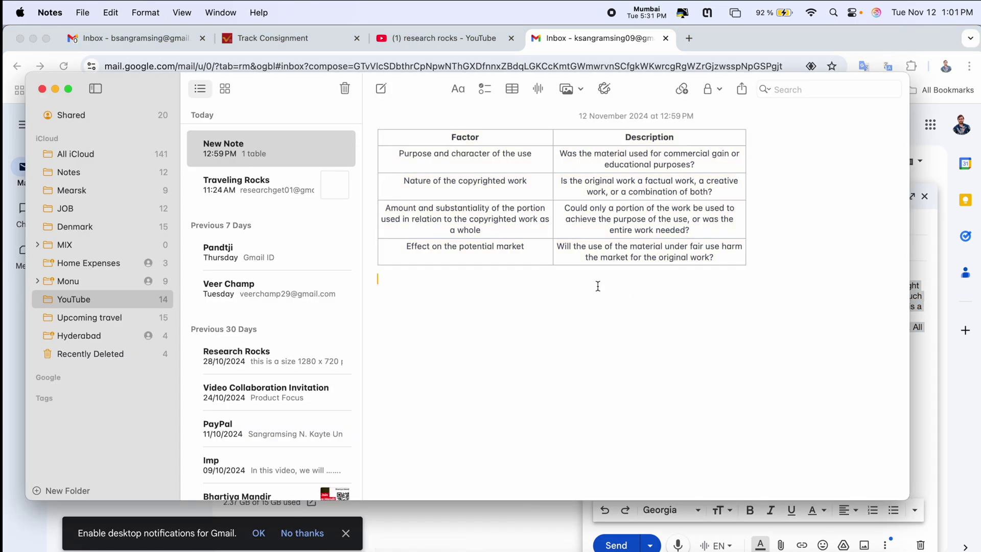
key(super+a)
key(super+v)
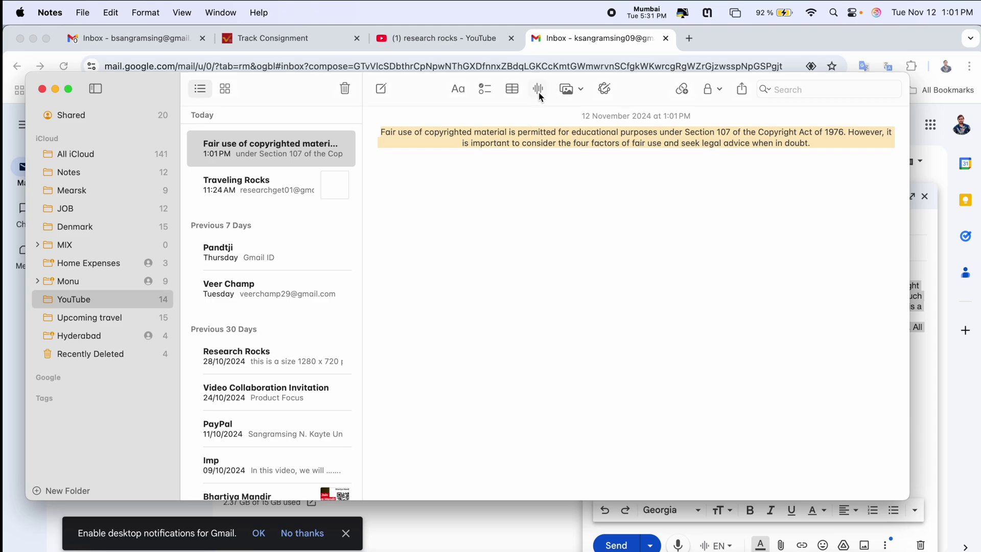
Record a seven-second audio clip, play it back, then delete it from the note
click(539, 92)
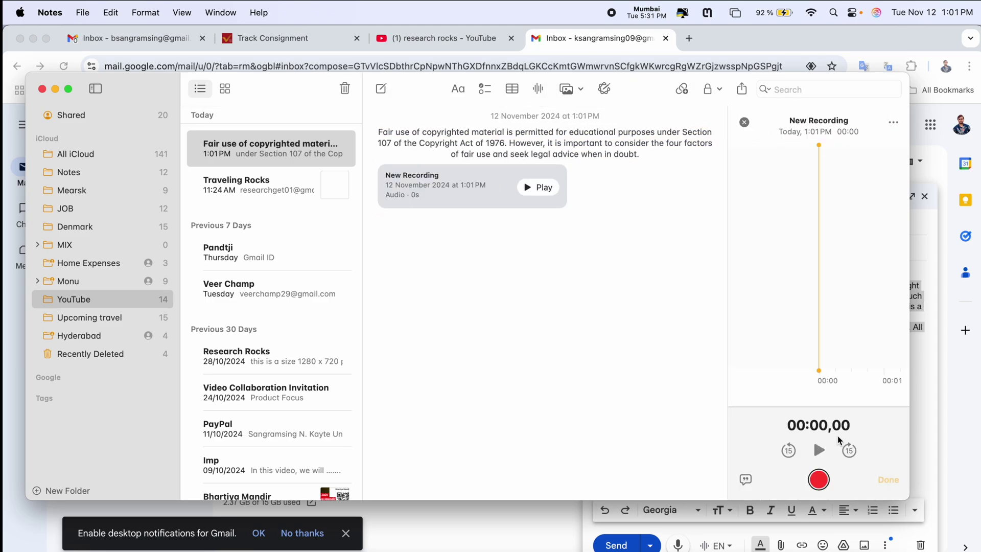
click(819, 480)
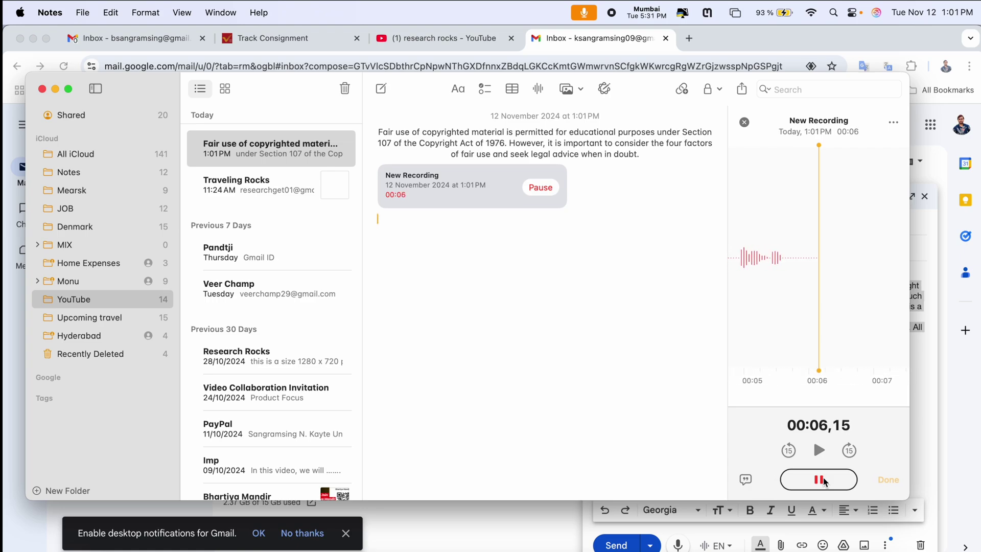
click(819, 480)
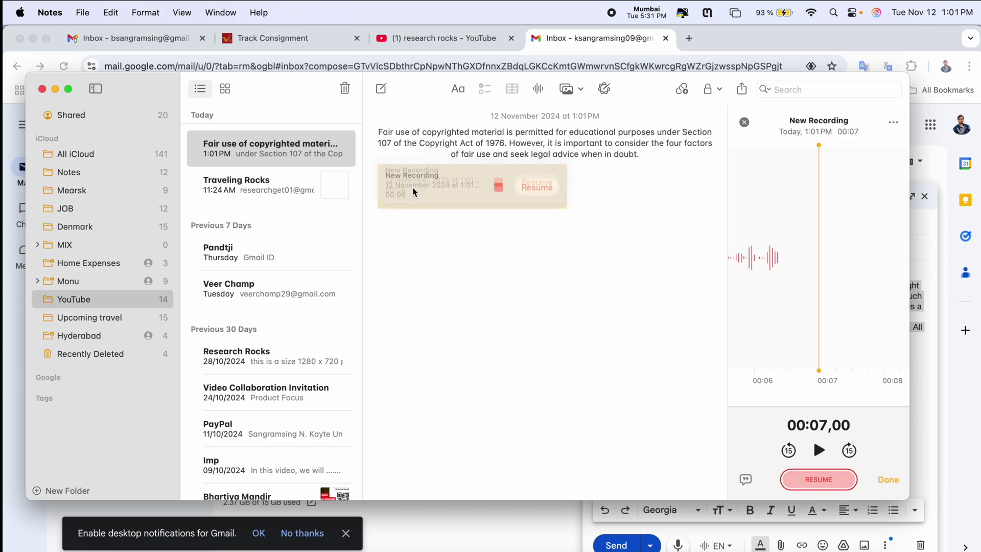
click(744, 122)
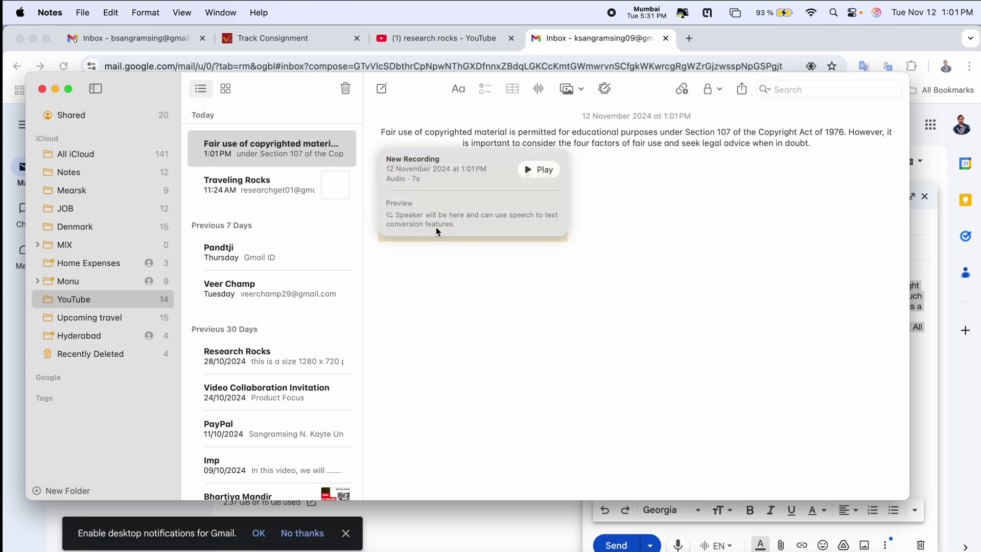
click(561, 250)
click(540, 176)
click(526, 176)
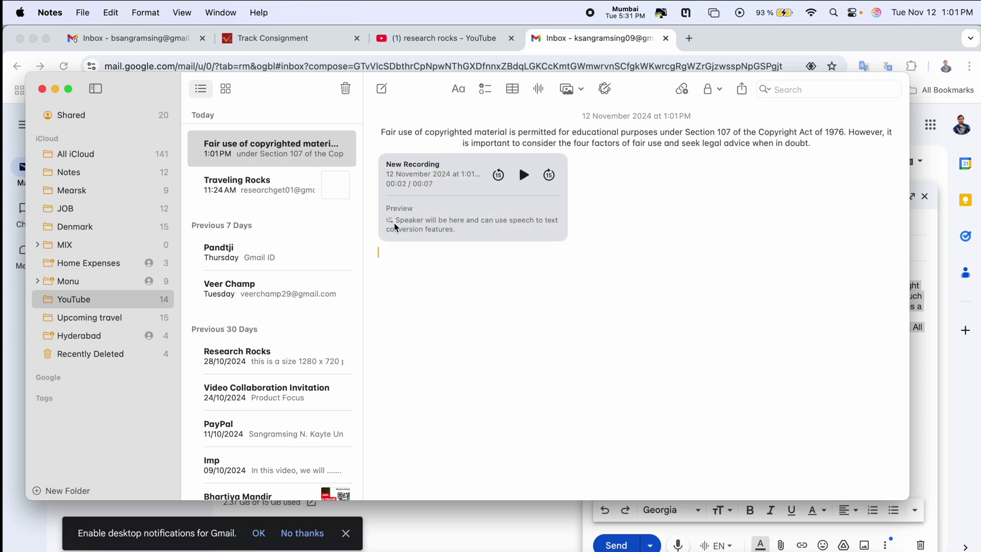
click(554, 201)
key(BackSpace)
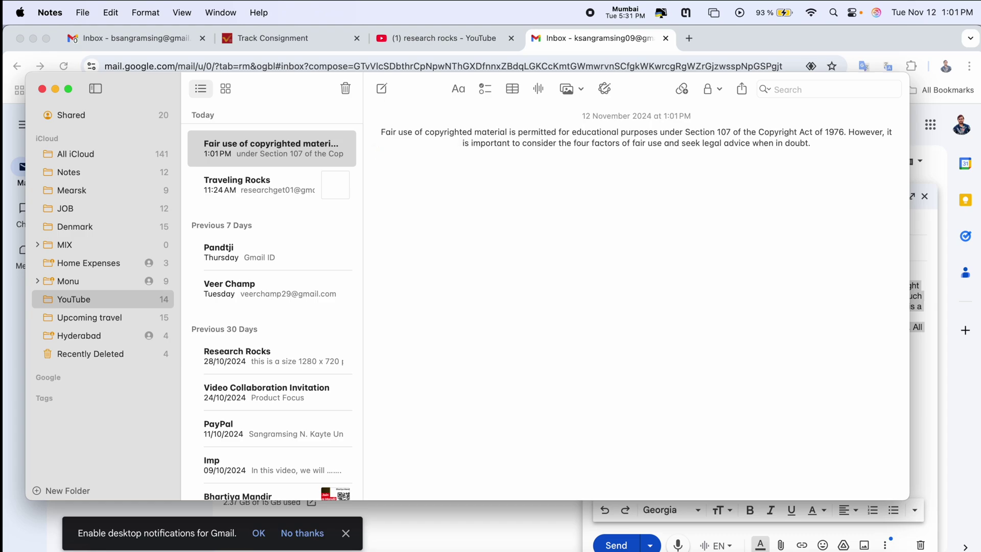
click(538, 90)
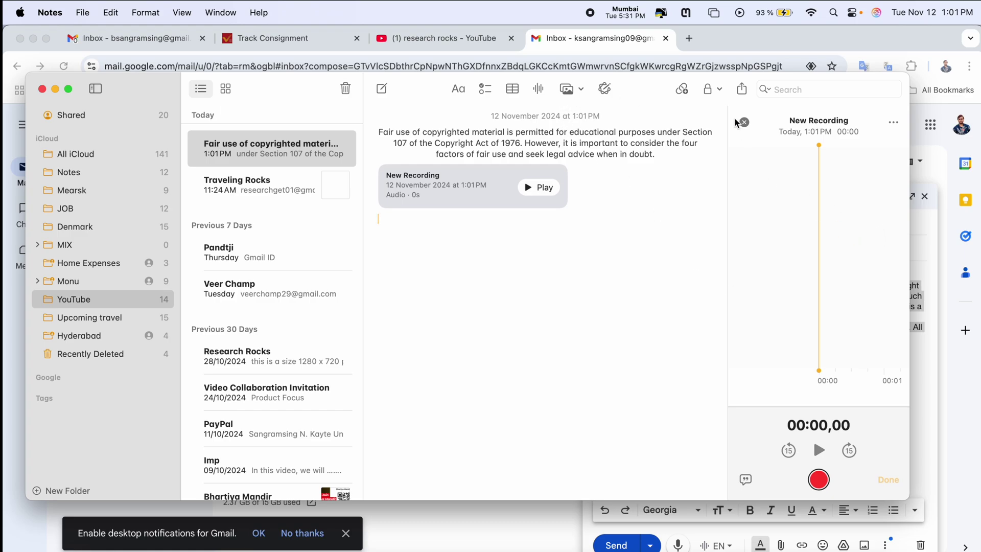
click(742, 121)
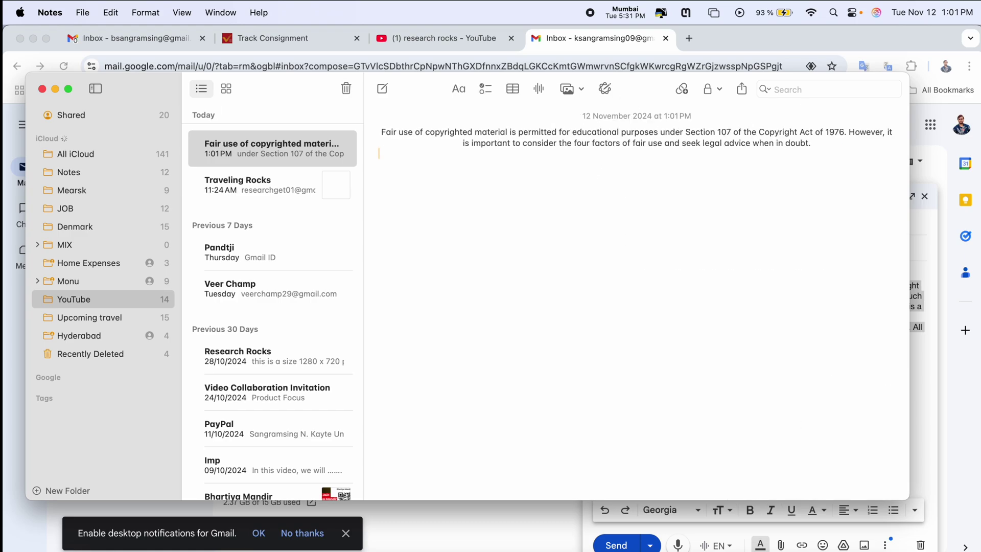
triple_click(672, 134)
click(610, 135)
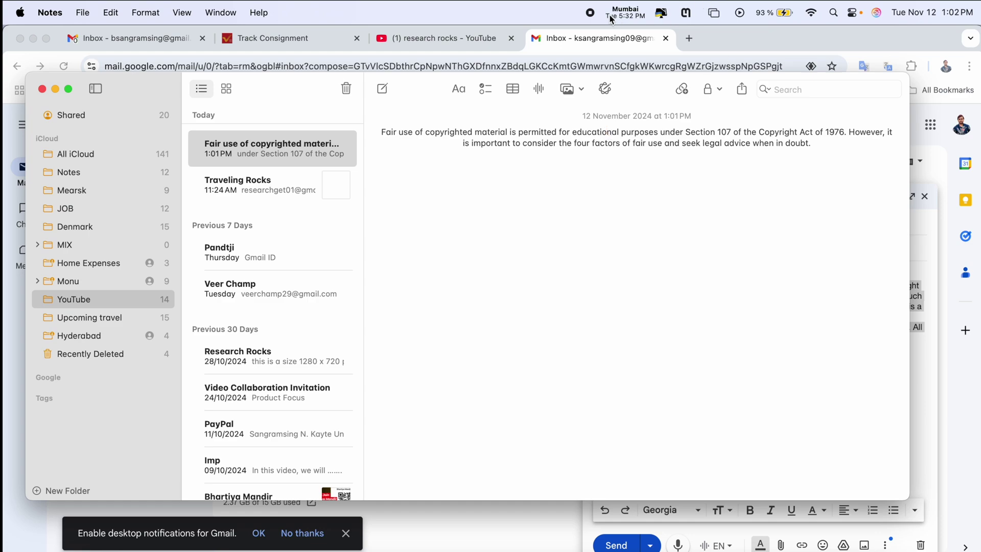